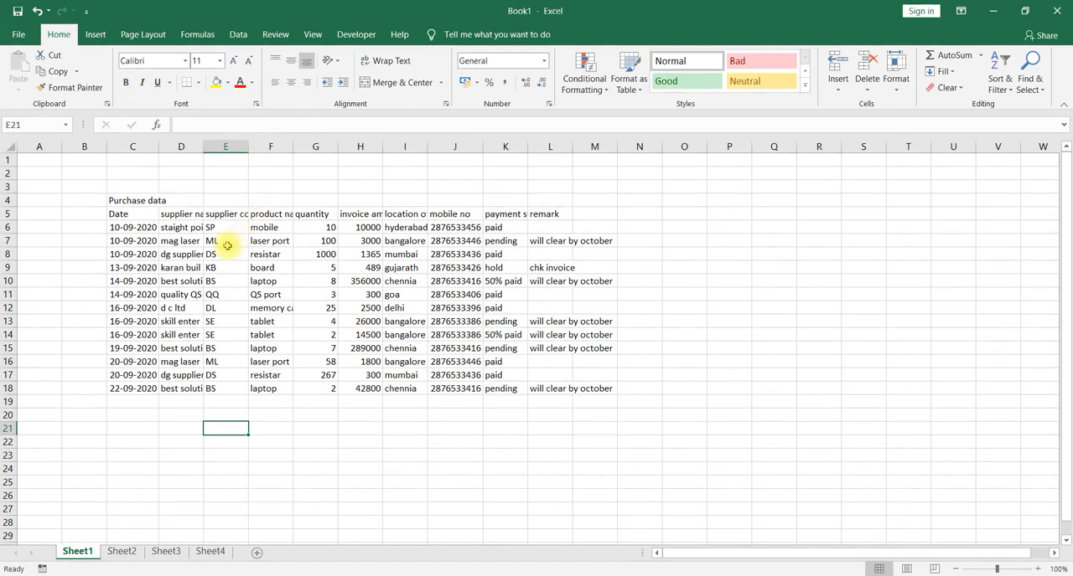
Select the whole purchase data table from C4 to L18, including its title and headers.
left_click(144, 200)
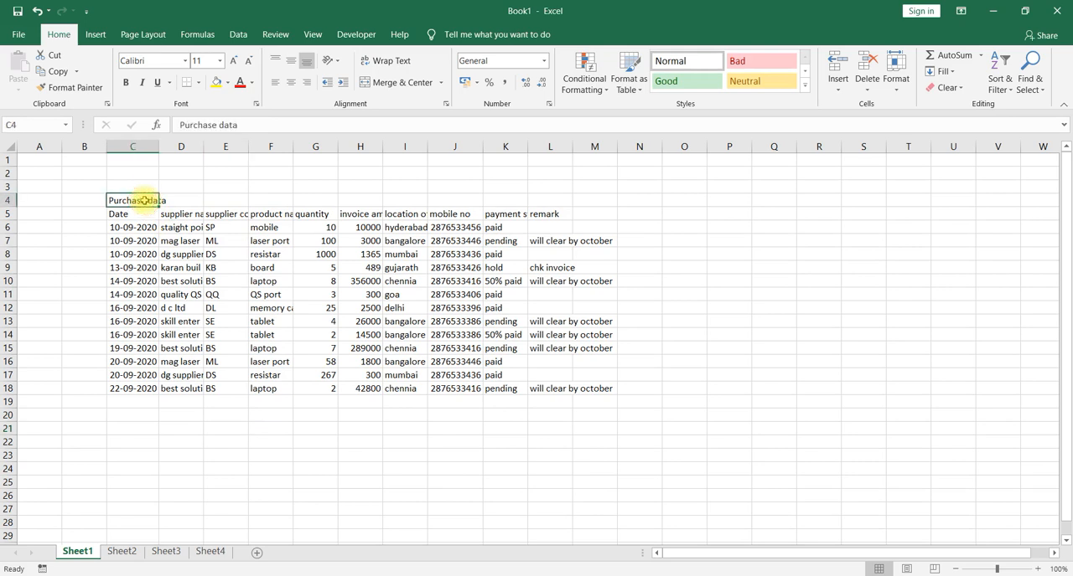
key("shift+Right")
key("shift+Right")
key("shift+Right")
key("shift+Right")
key("shift+Right")
key("shift+Right")
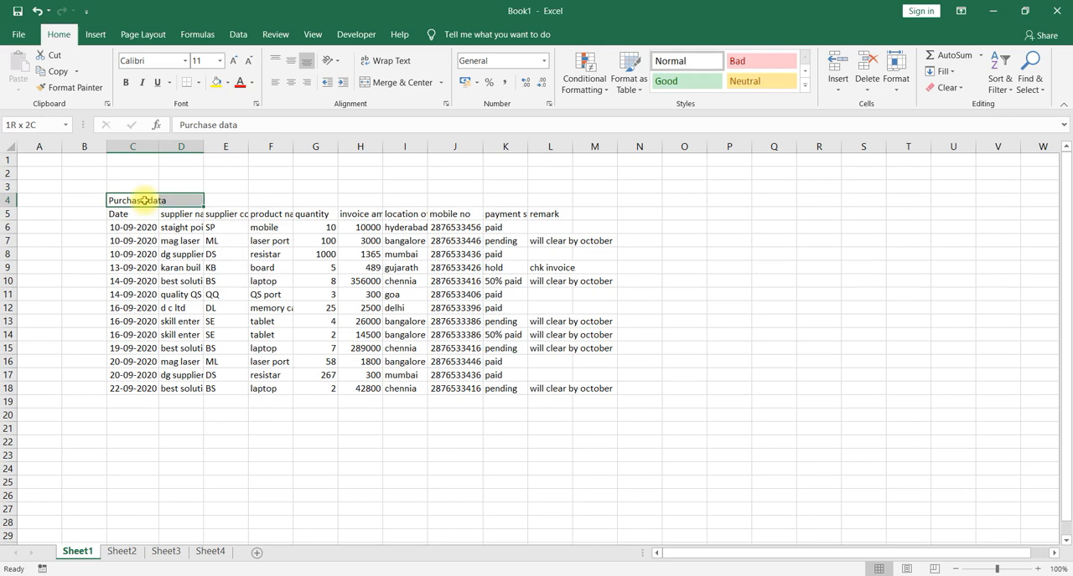
key("shift+Right")
key("shift+Right")
key("shift+Right")
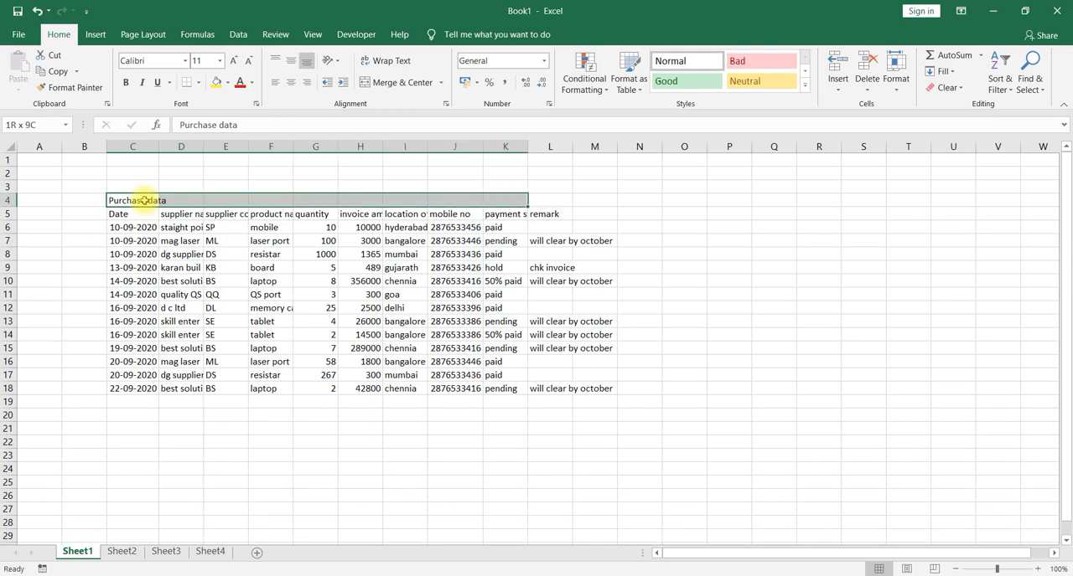
key("shift+Down")
key("shift+Down")
key("shift+Down")
key("shift+Down")
key("shift+Down")
key("shift+Down")
key("shift+Down")
key("shift+Down")
key("shift+Down")
key("shift+Down")
key("shift+Down")
key("shift+Down")
key("shift+Down")
key("shift+Down")
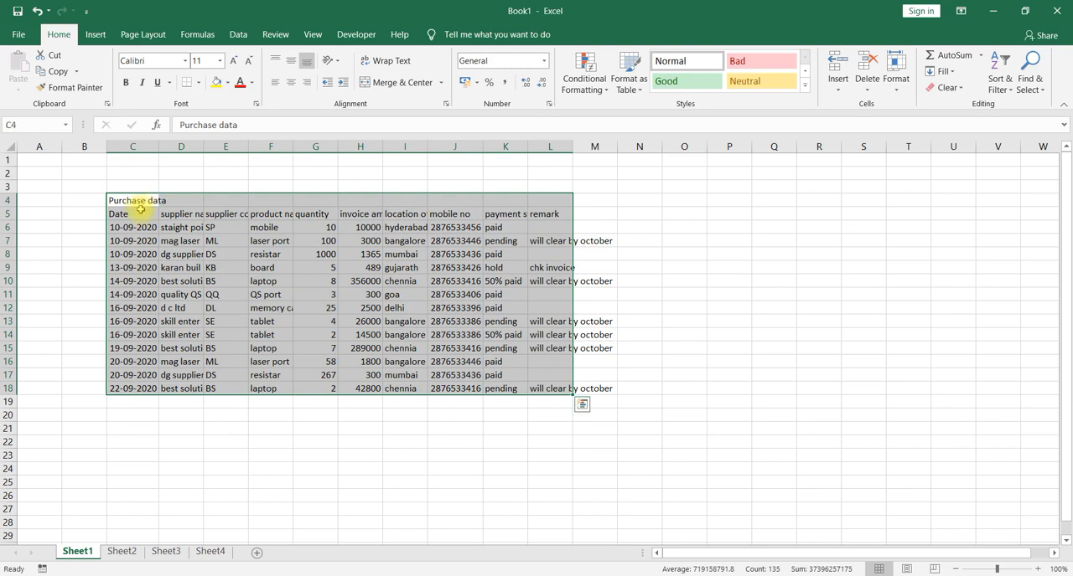
left_click(138, 201)
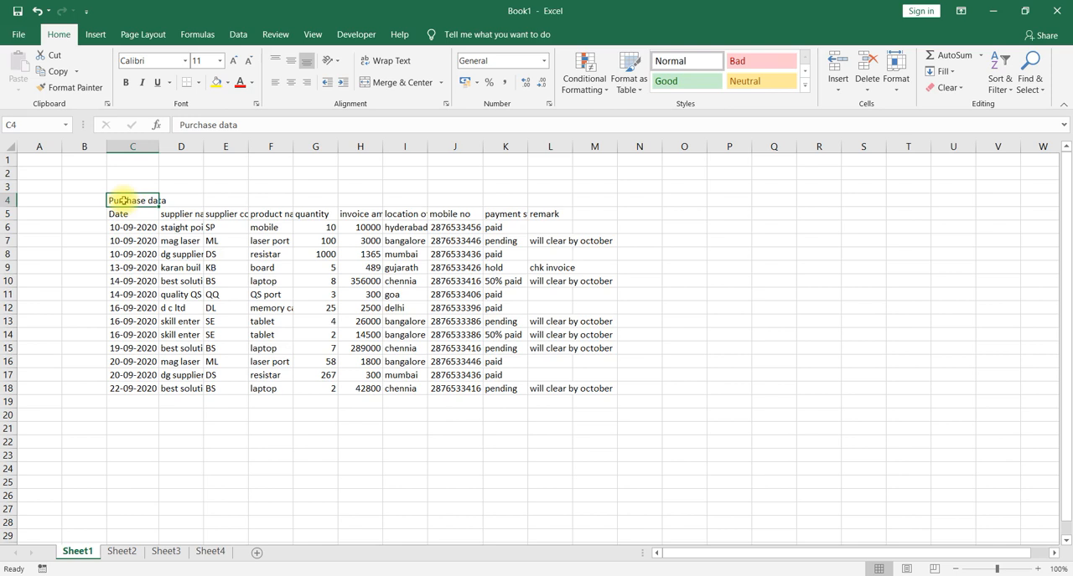
Change the font of the purchase data table in C4:L18 to Arial.
left_click_drag(123, 201, 523, 388)
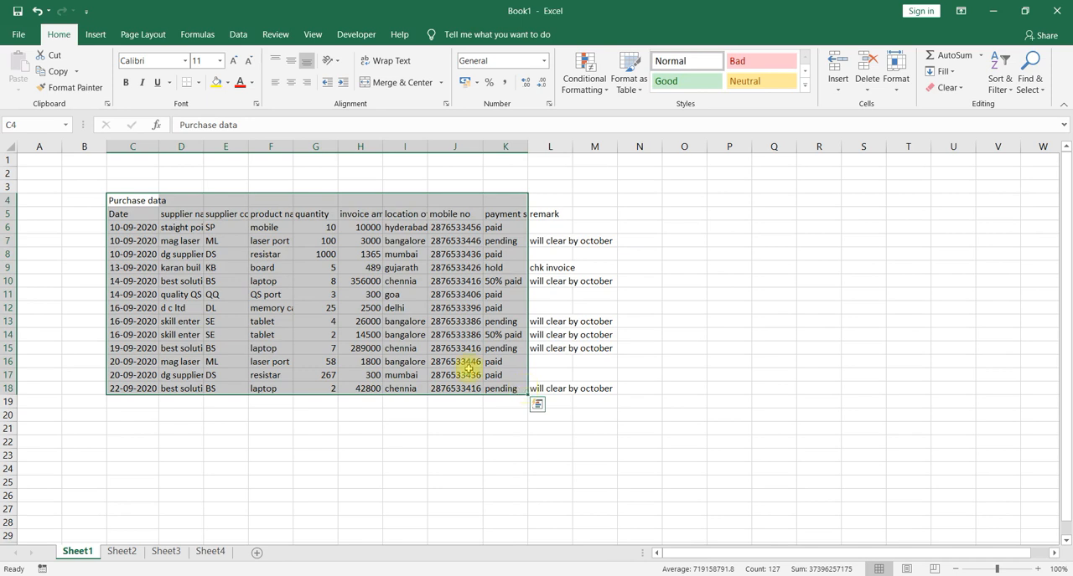
left_click_drag(139, 199, 545, 384)
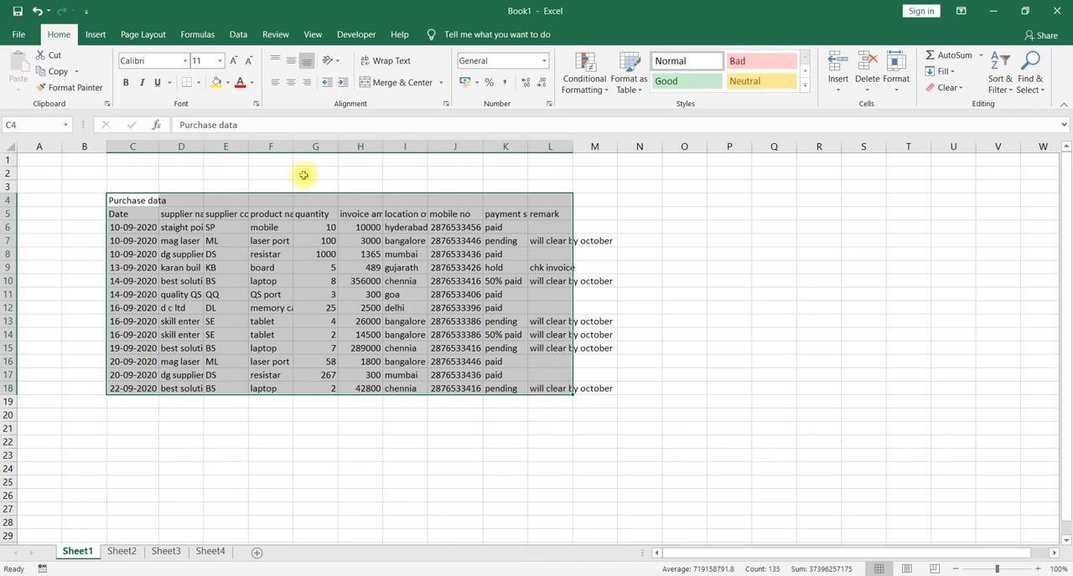
left_click(185, 61)
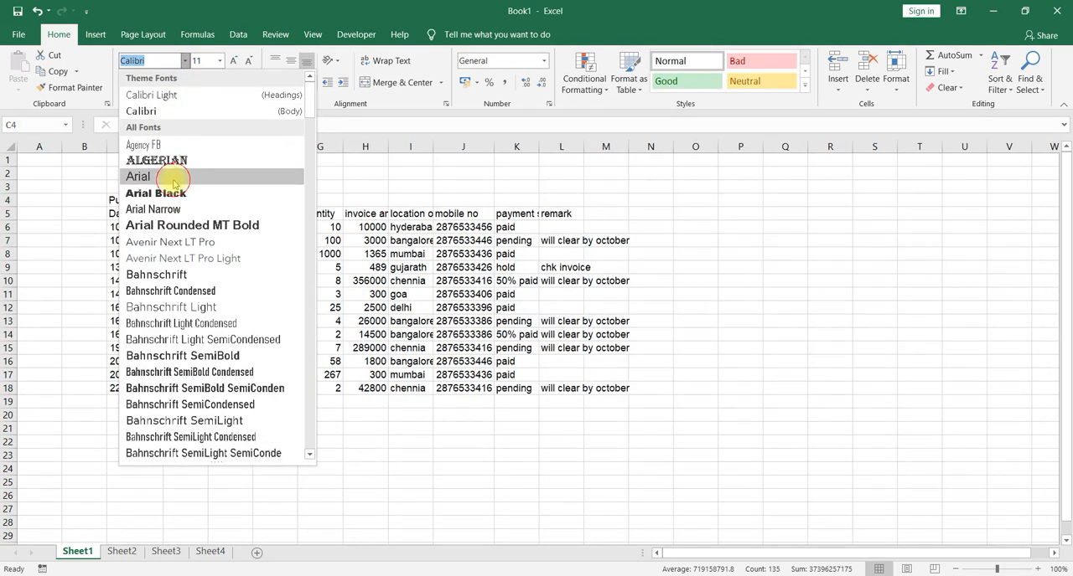
left_click(172, 180)
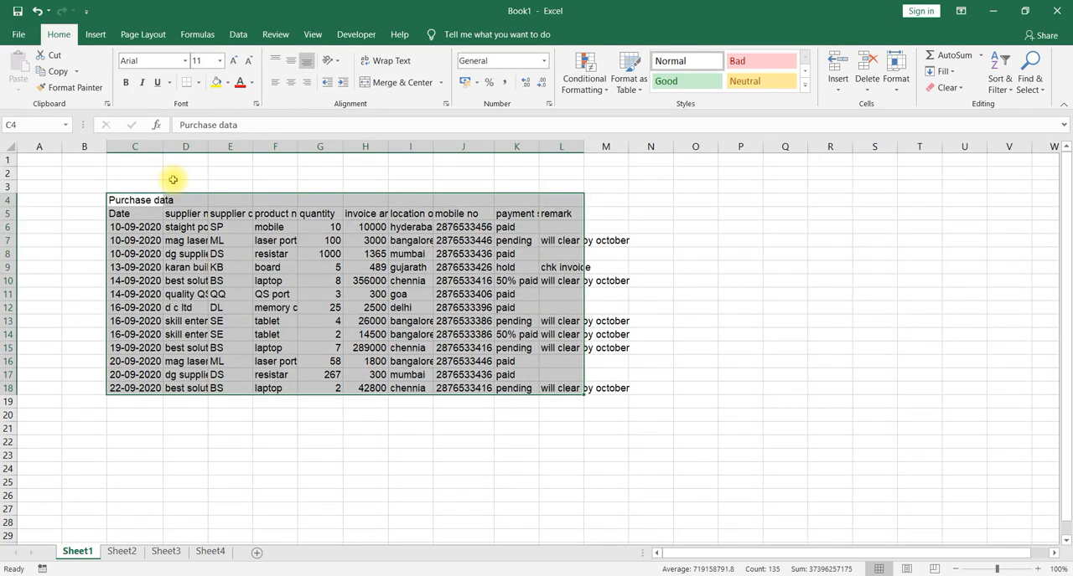
left_click(185, 62)
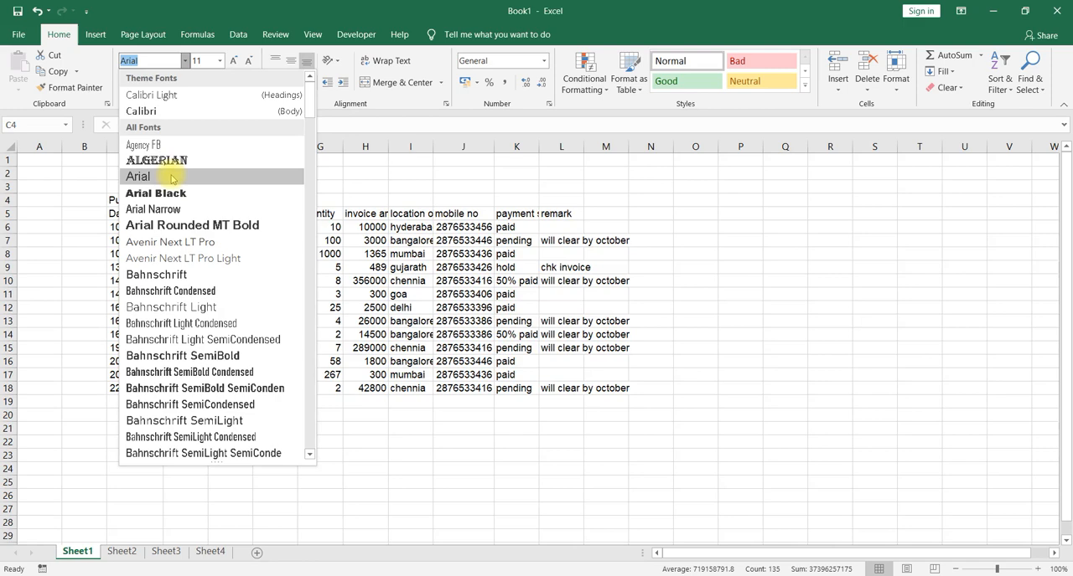
left_click(170, 176)
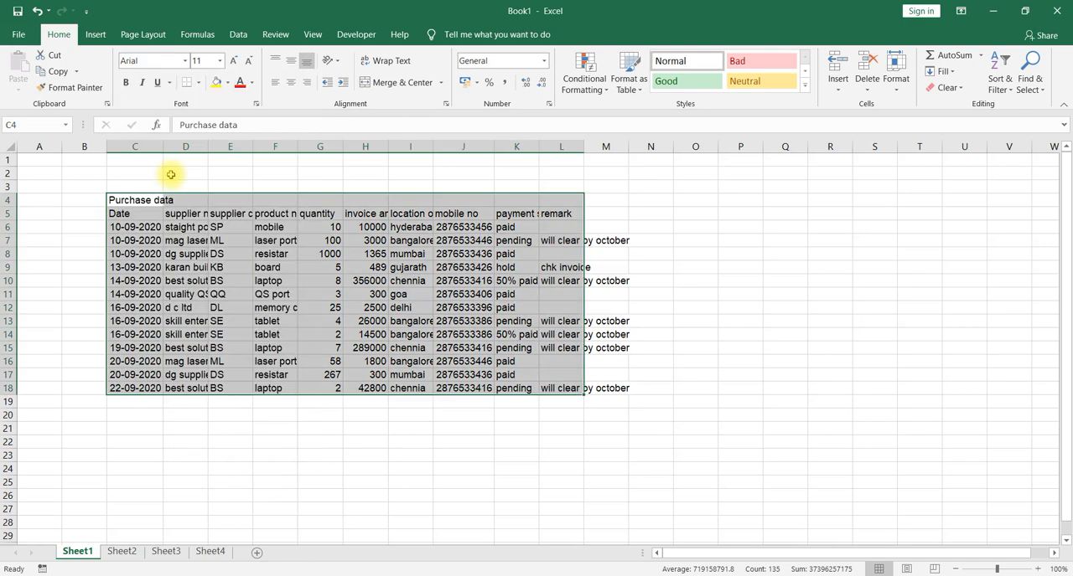
Set the table's font size to 12, trying one size larger before returning to 12.
left_click(221, 63)
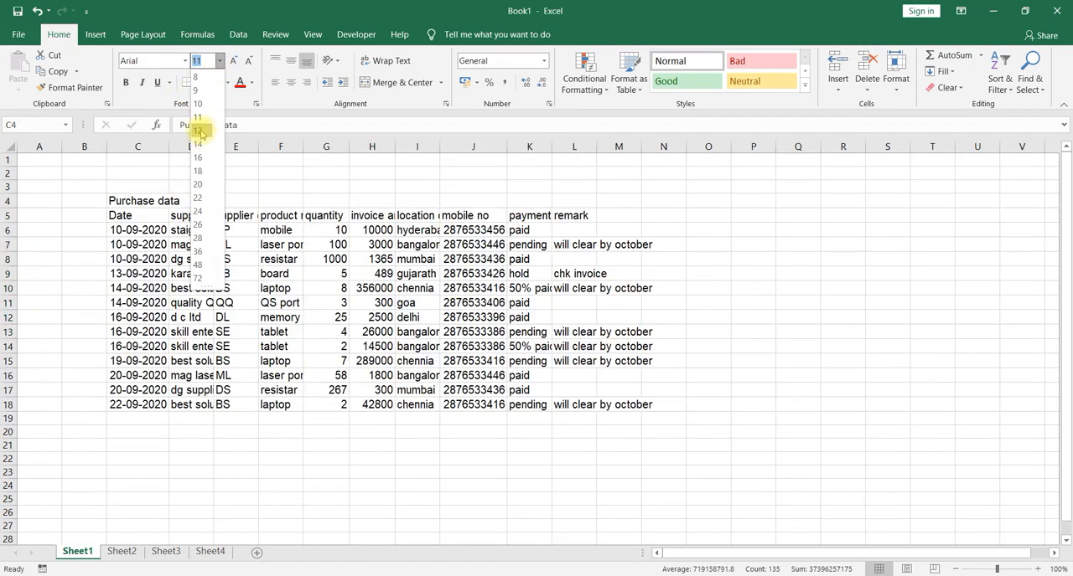
left_click(199, 131)
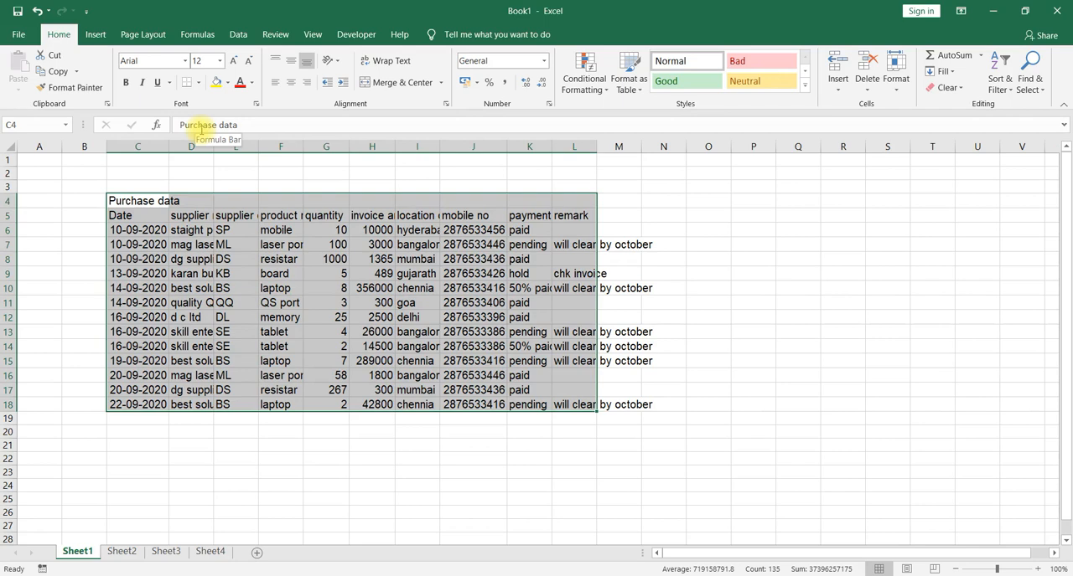
left_click(235, 62)
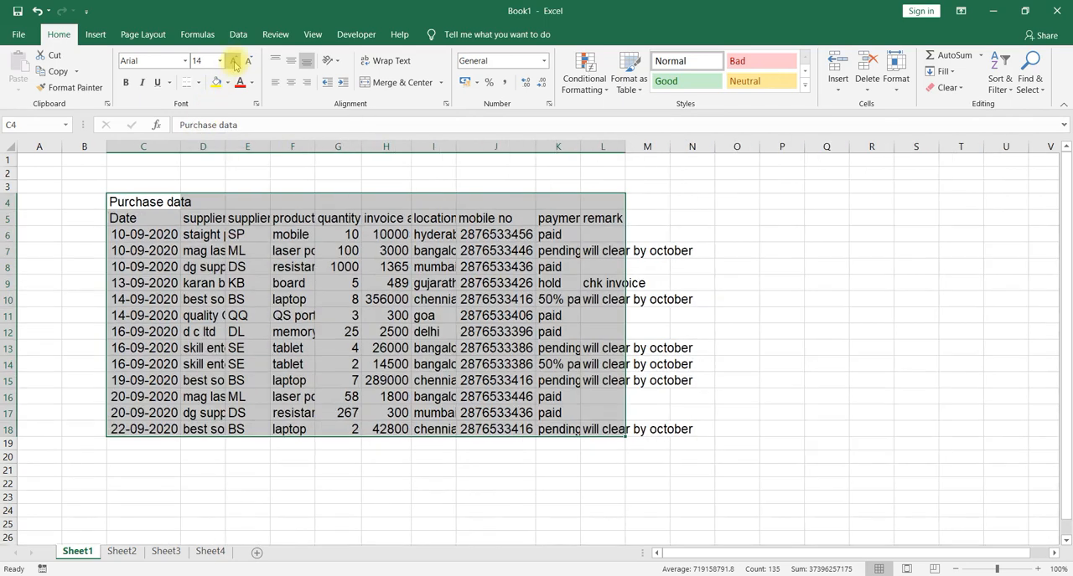
left_click(253, 61)
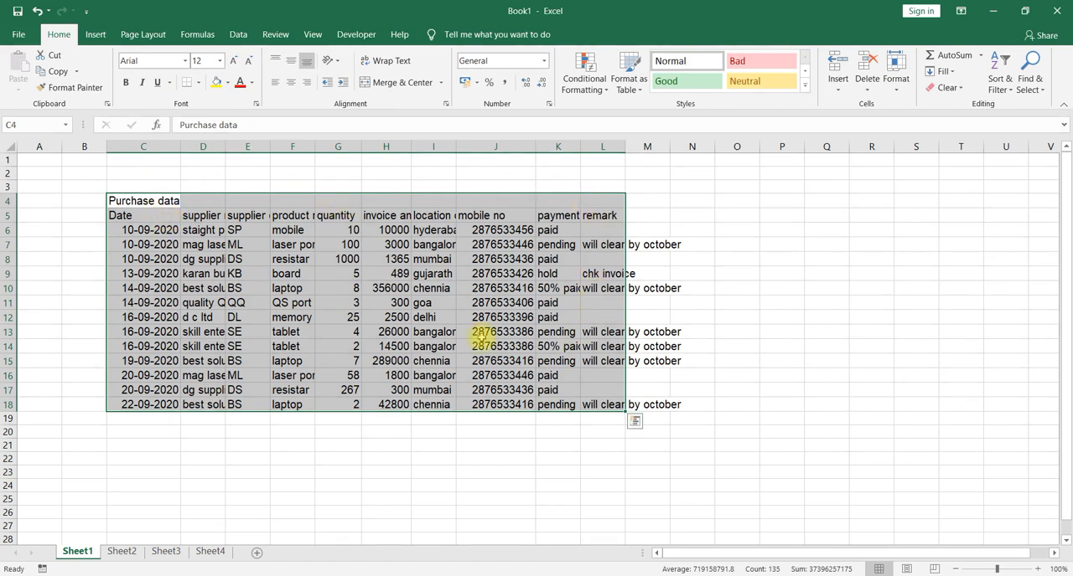
Apply All Borders to every cell of the purchase data table.
left_click(199, 82)
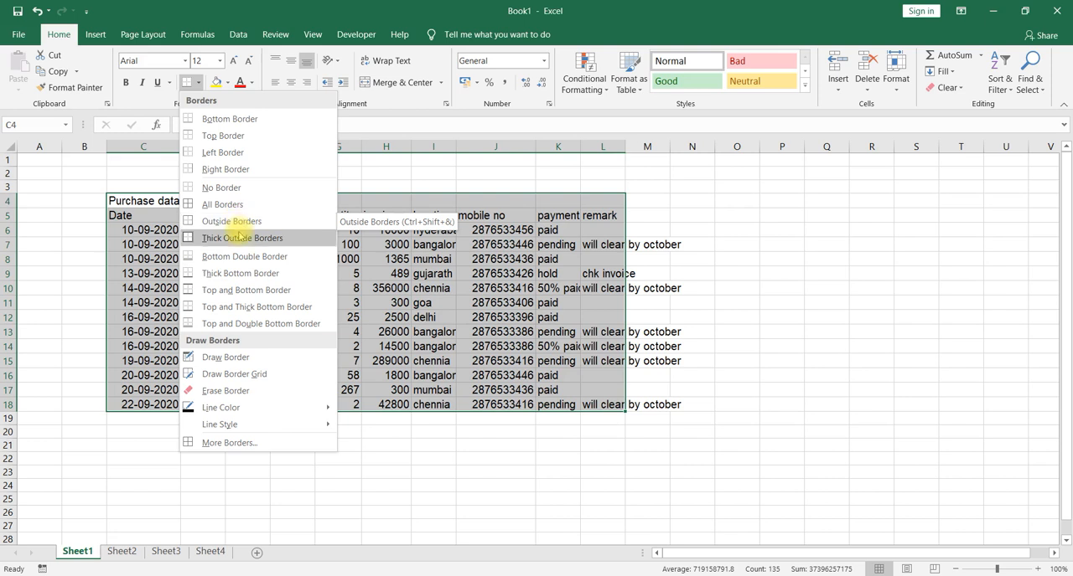
left_click(232, 206)
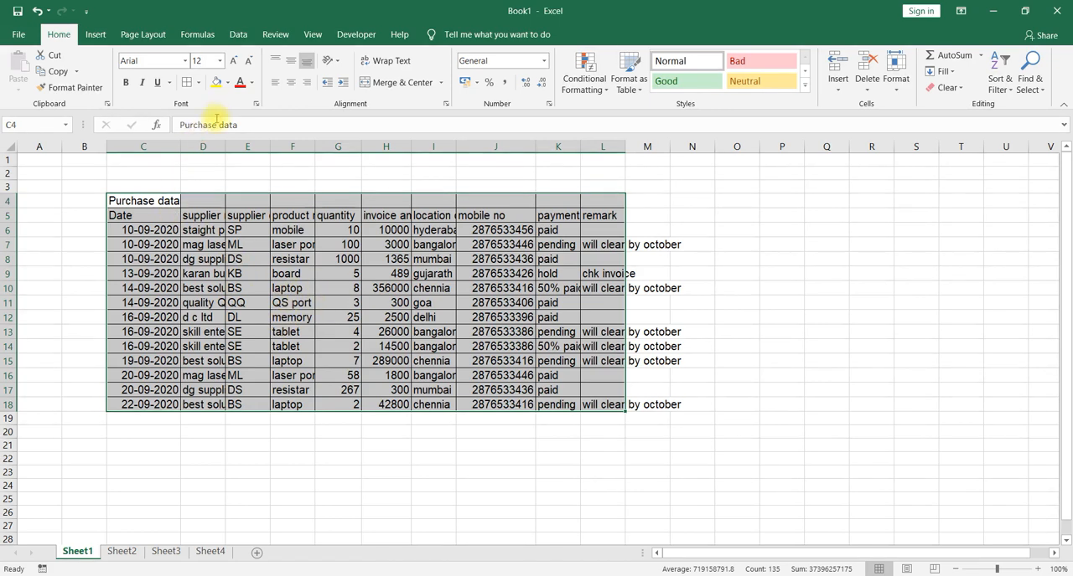
left_click(166, 243)
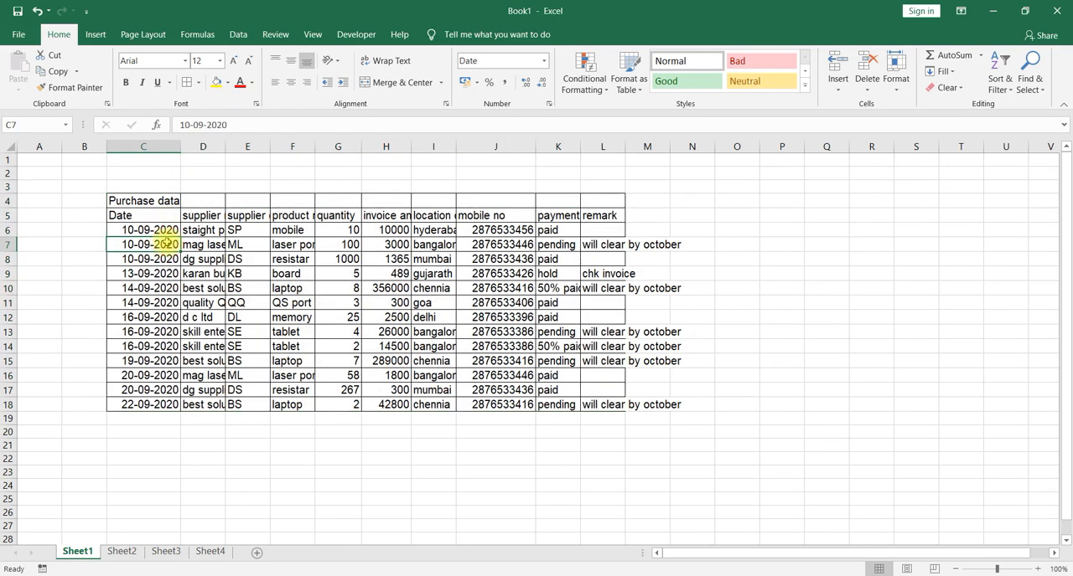
Make the "Purchase data" title in C4 bold and increase its font size to 14.
left_click(165, 201)
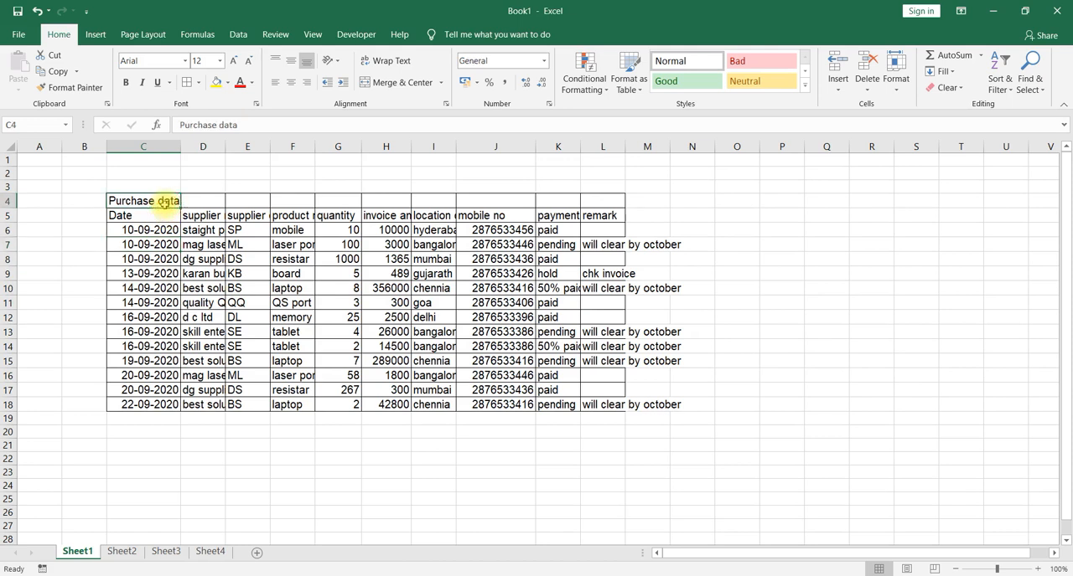
left_click(127, 82)
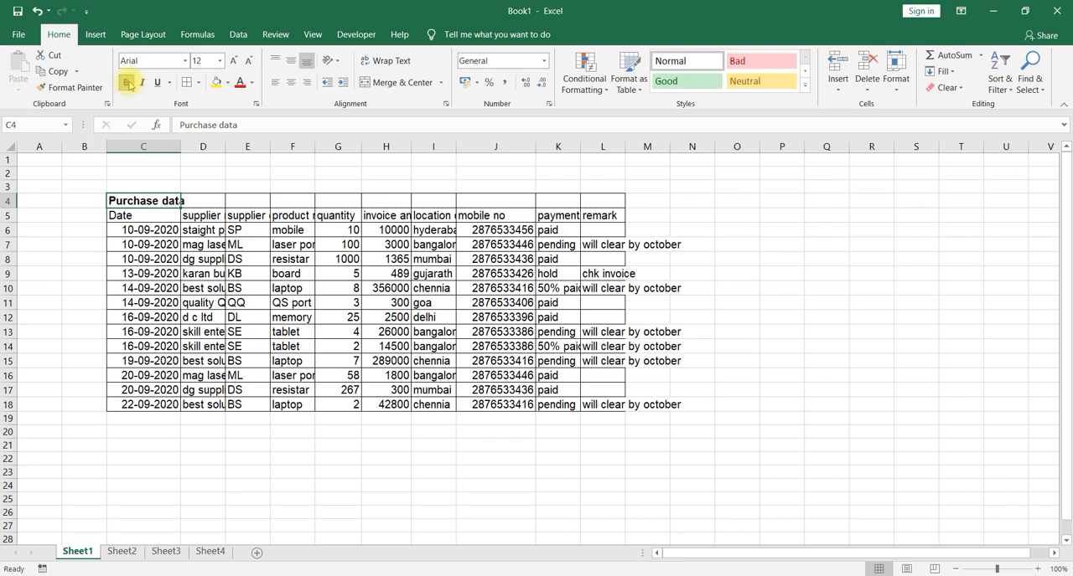
left_click(231, 61)
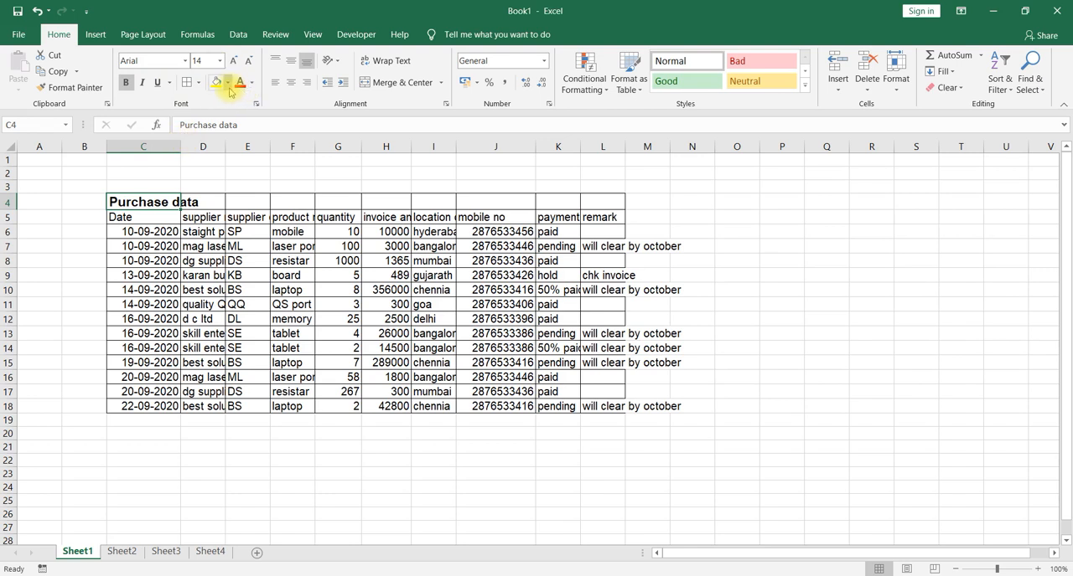
Fill the title cell C4 with a light blue theme color and set its text color to Red.
left_click(227, 82)
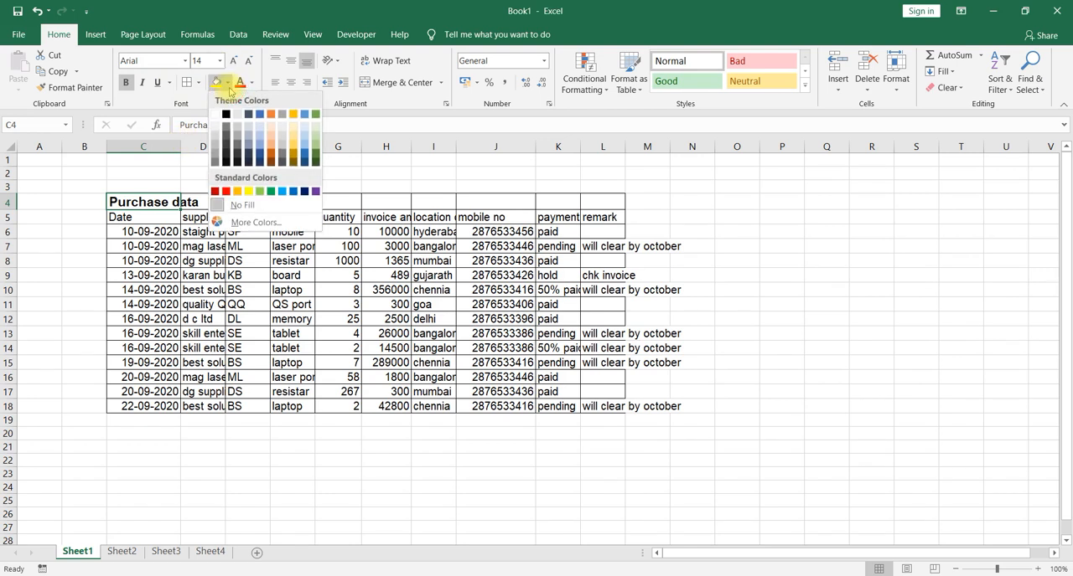
left_click(259, 129)
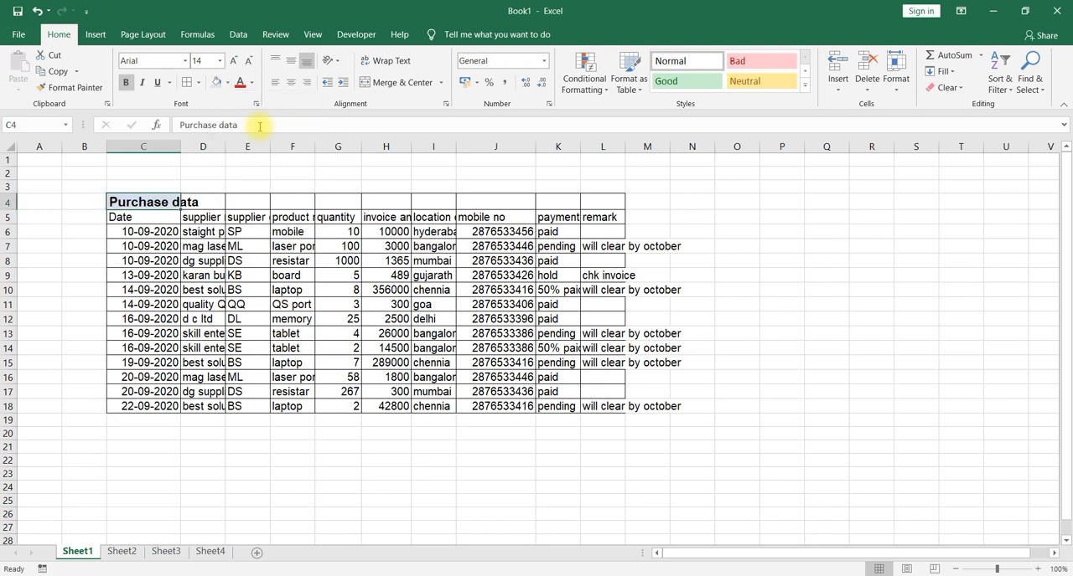
left_click(251, 84)
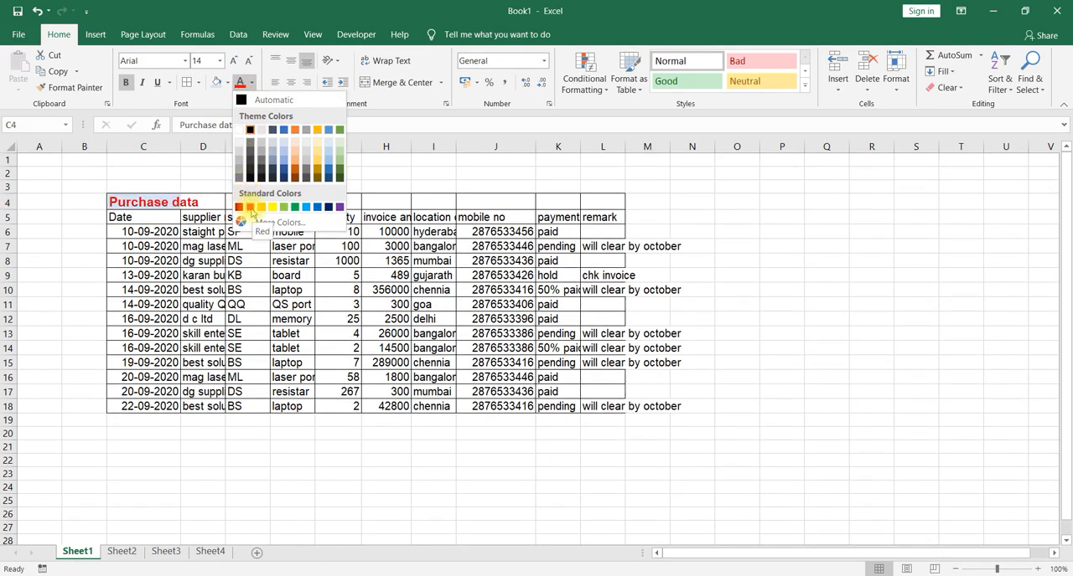
left_click(251, 208)
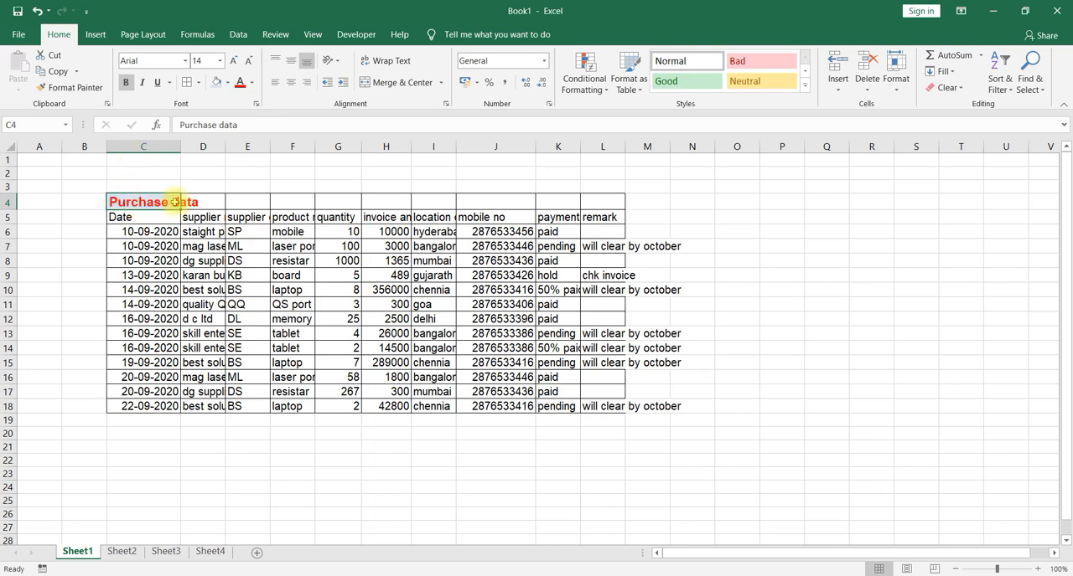
Merge and center the "Purchase data" title across C4:L4.
left_click_drag(157, 246, 170, 203)
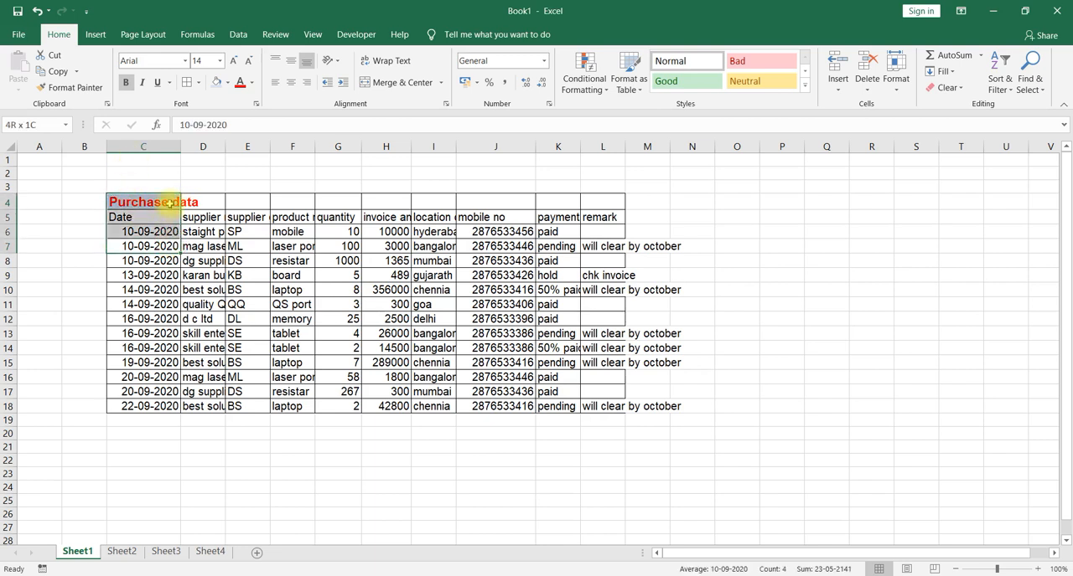
left_click(168, 203)
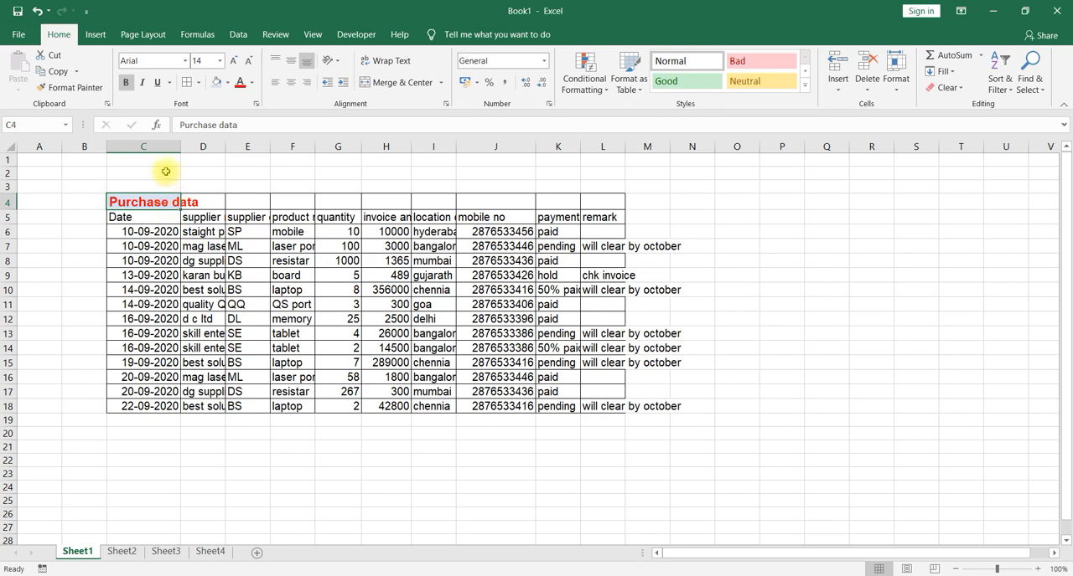
left_click_drag(157, 202, 593, 203)
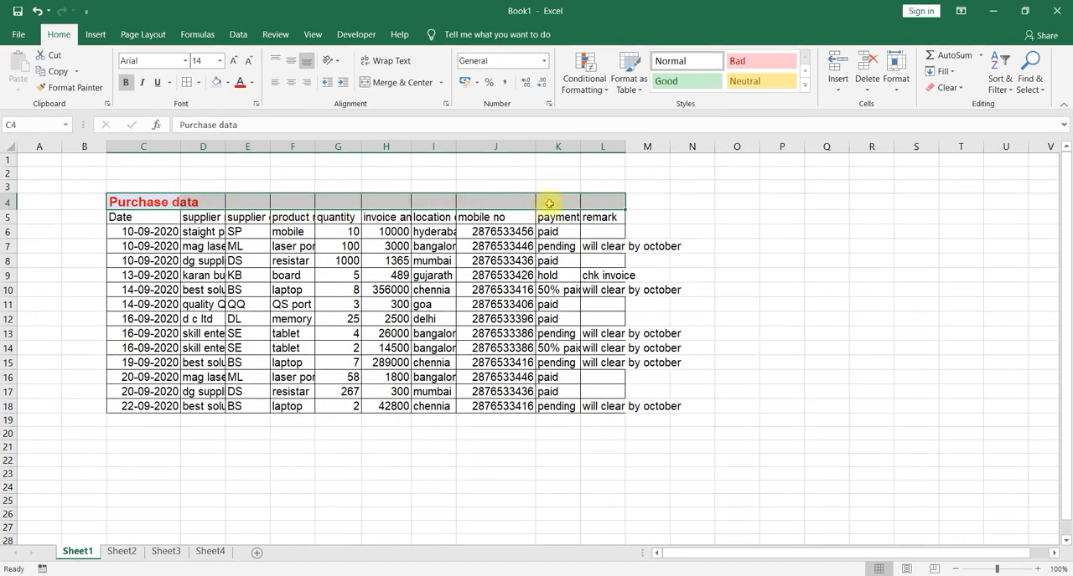
left_click(402, 82)
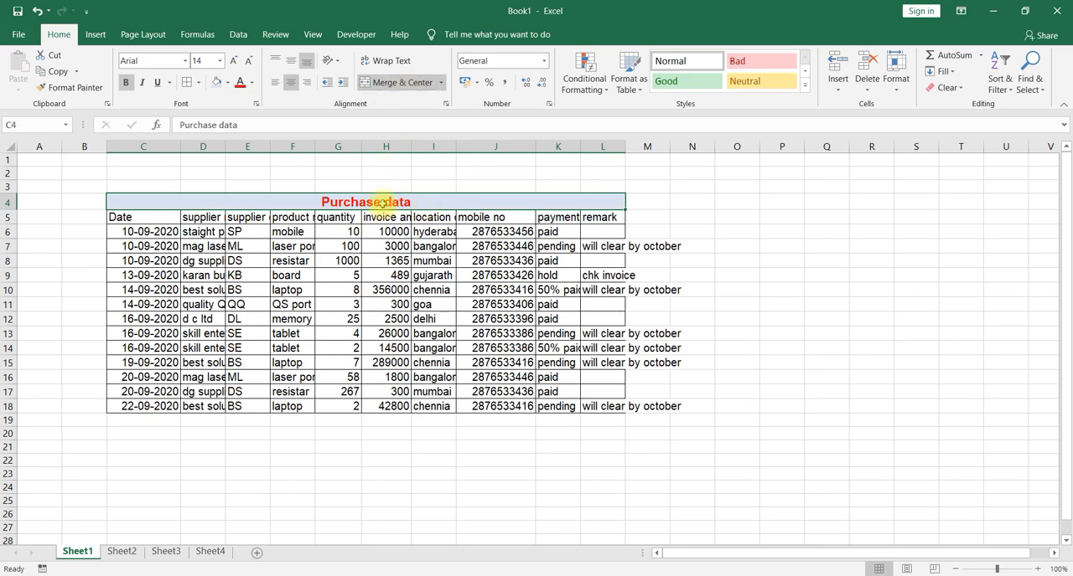
Unmerge the title cell into separate cells and check individual cells in row 4.
left_click(298, 260)
left_click(336, 202)
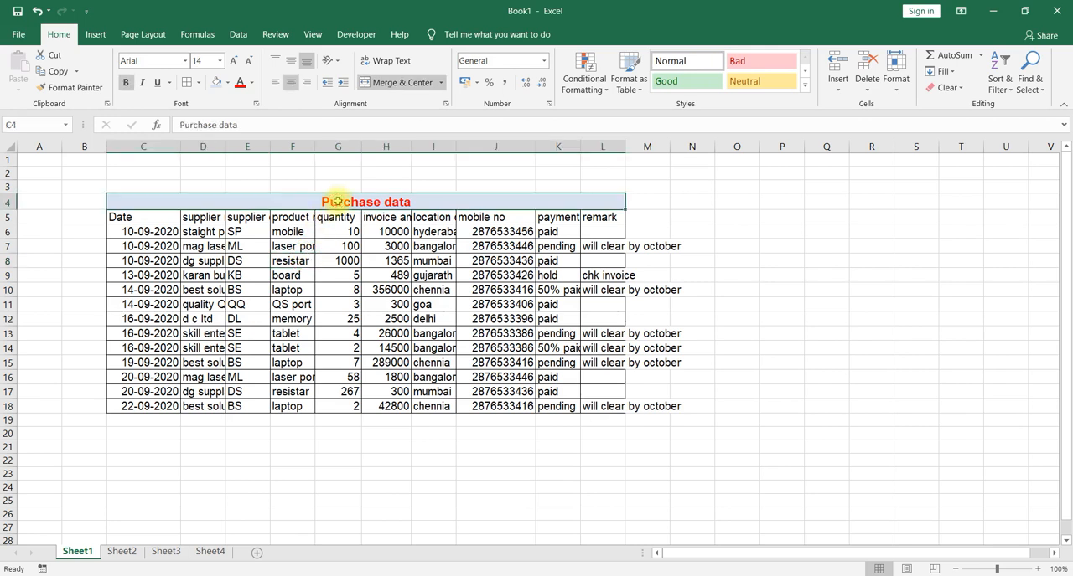
left_click(400, 82)
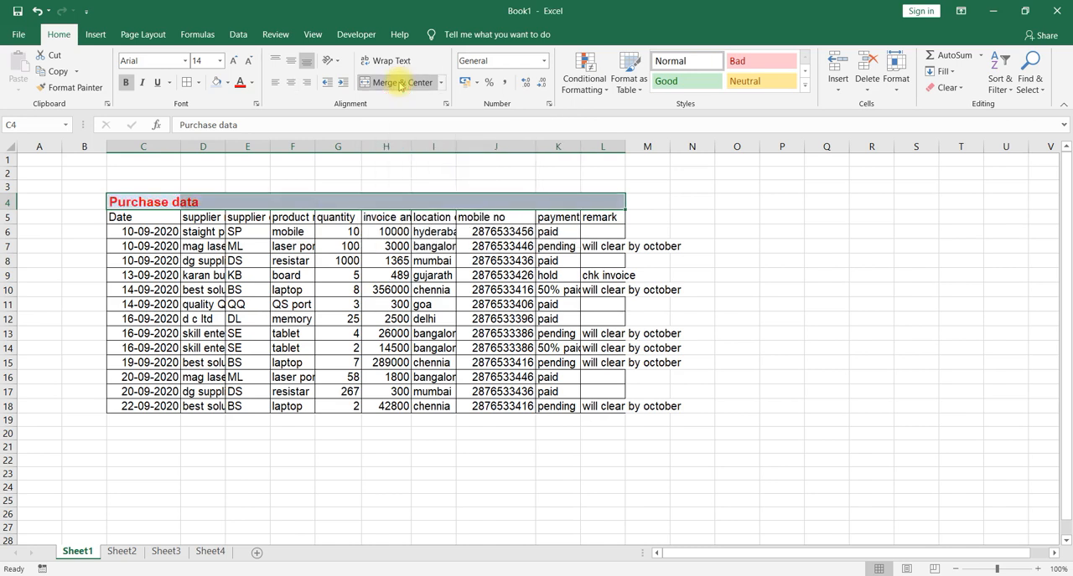
left_click(251, 217)
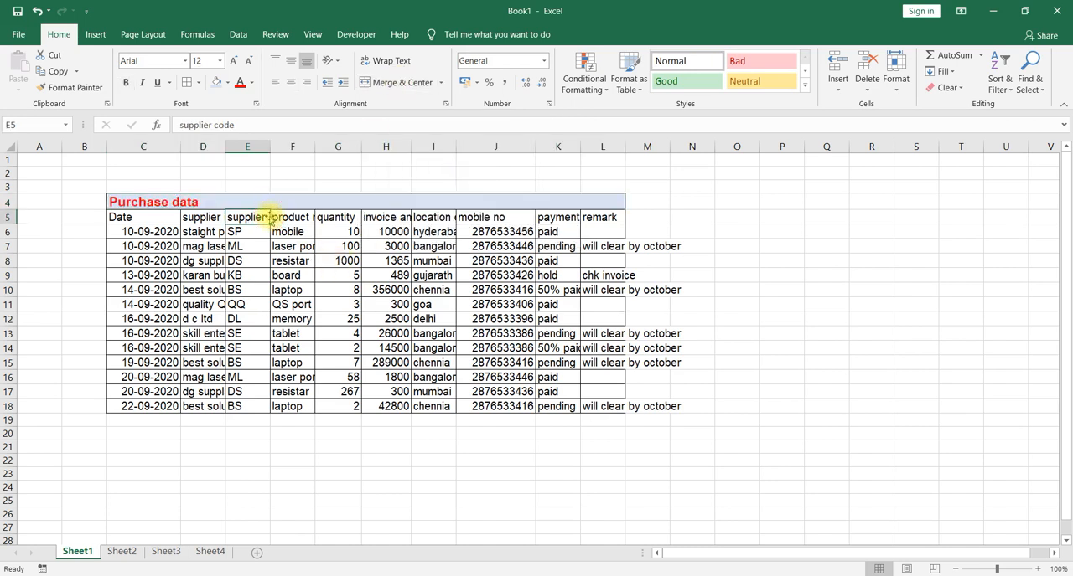
left_click(211, 200)
left_click(254, 201)
left_click(303, 204)
left_click(345, 206)
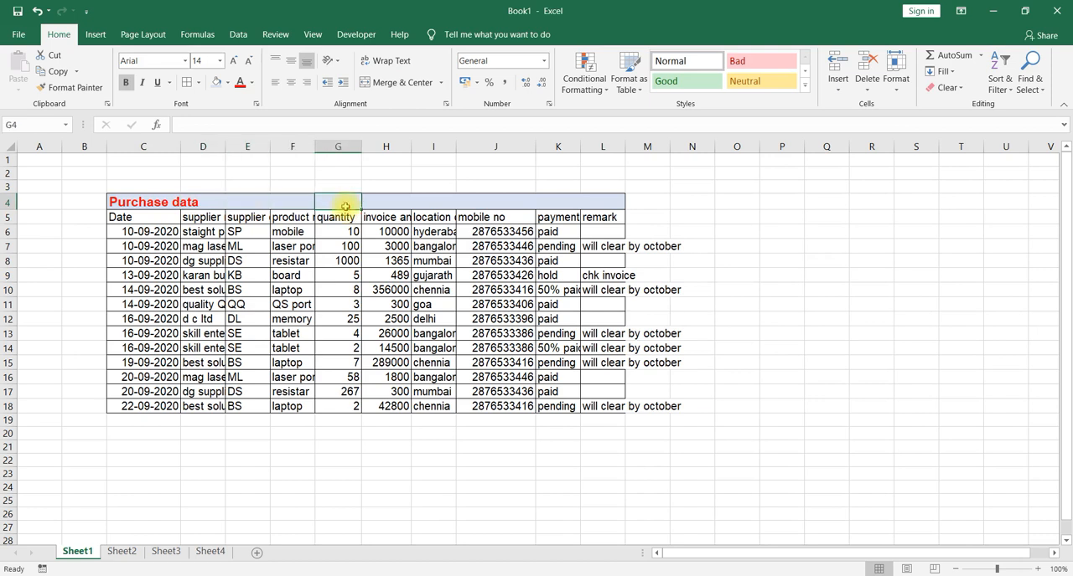
Merge and center the "Purchase data" title across C4:L4 again.
left_click(149, 203)
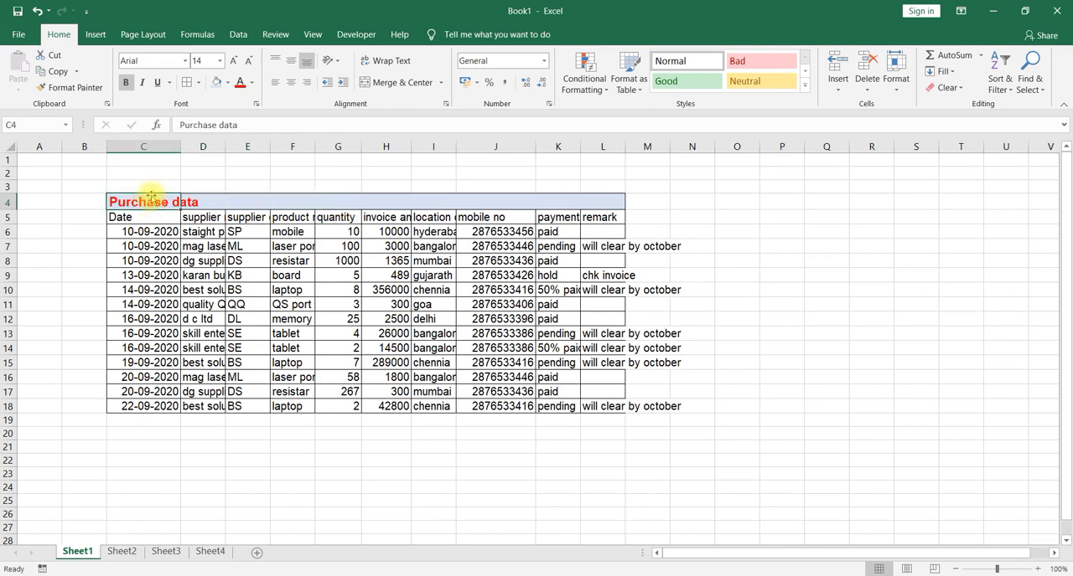
left_click_drag(152, 199, 601, 203)
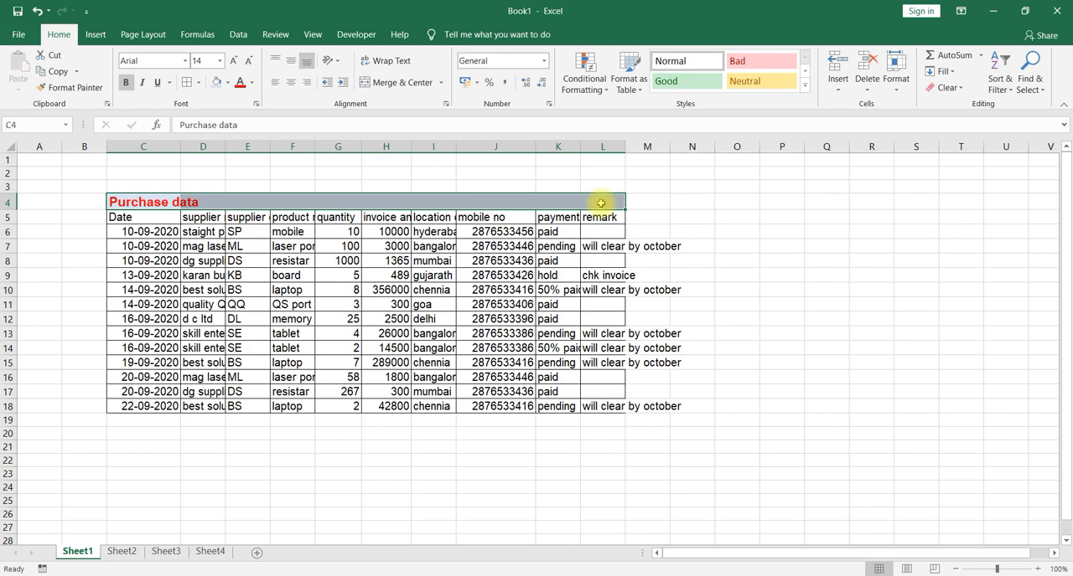
left_click(386, 87)
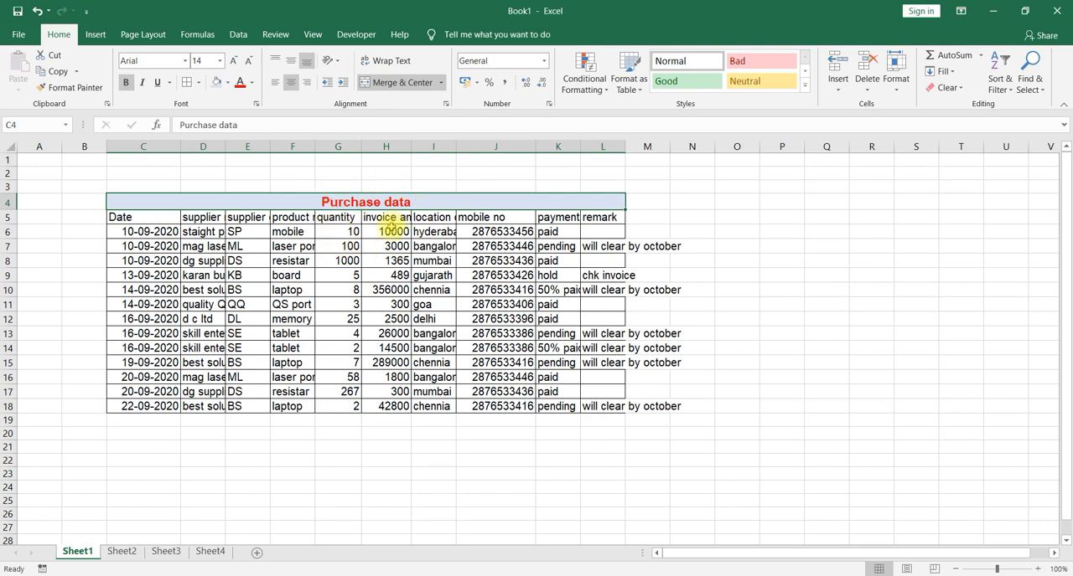
left_click(243, 260)
Make the header row C5:L5 bold and fill it with a light orange theme color.
left_click_drag(151, 218, 604, 219)
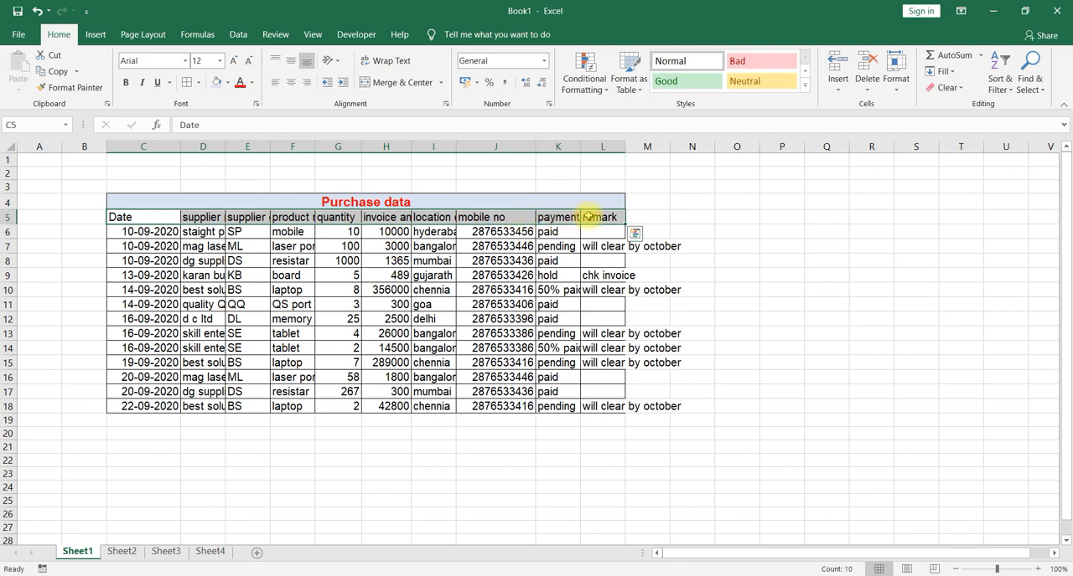
left_click(125, 85)
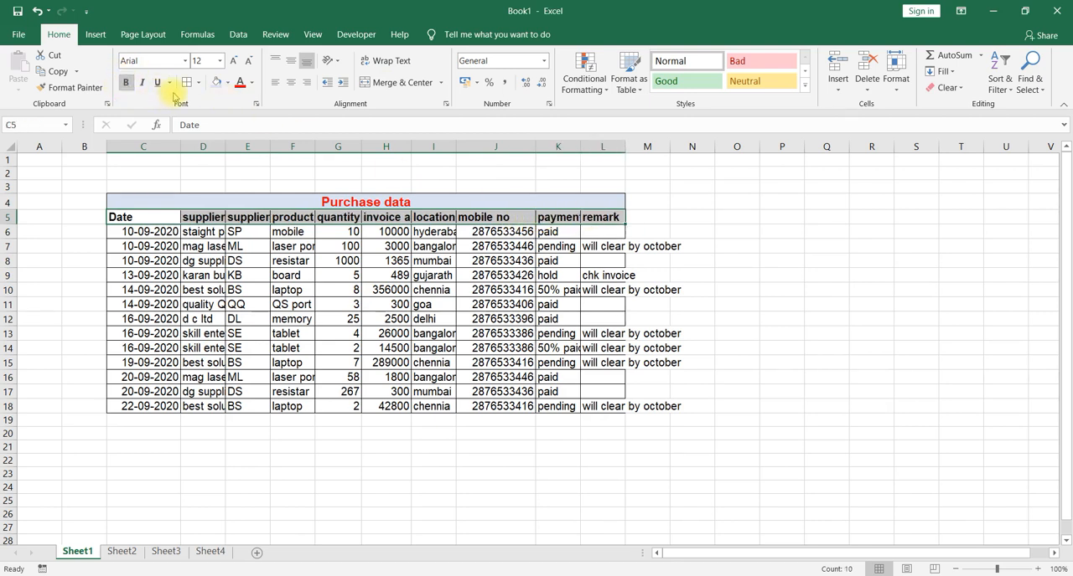
left_click(227, 83)
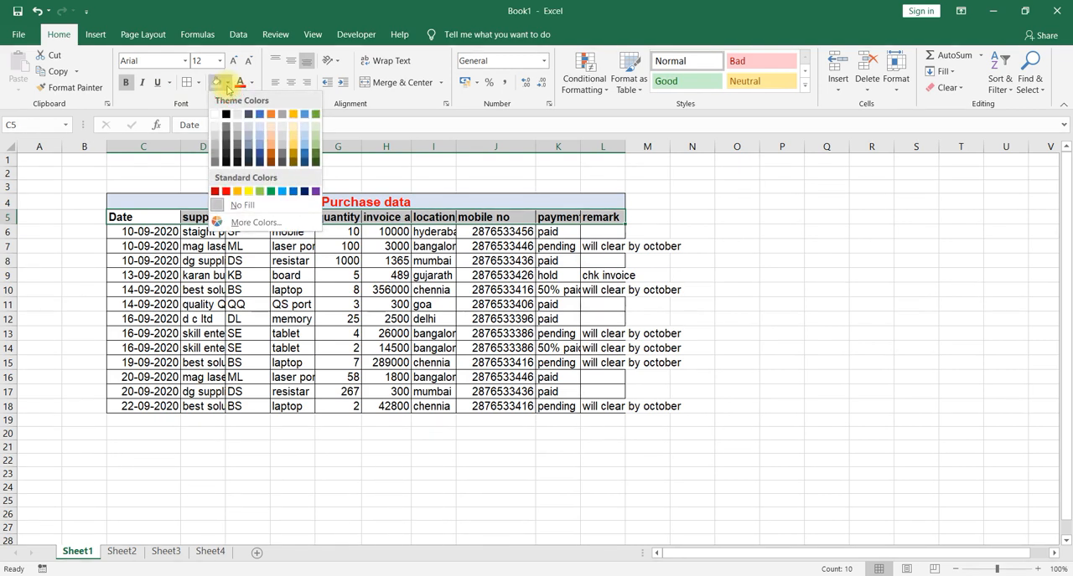
left_click(269, 129)
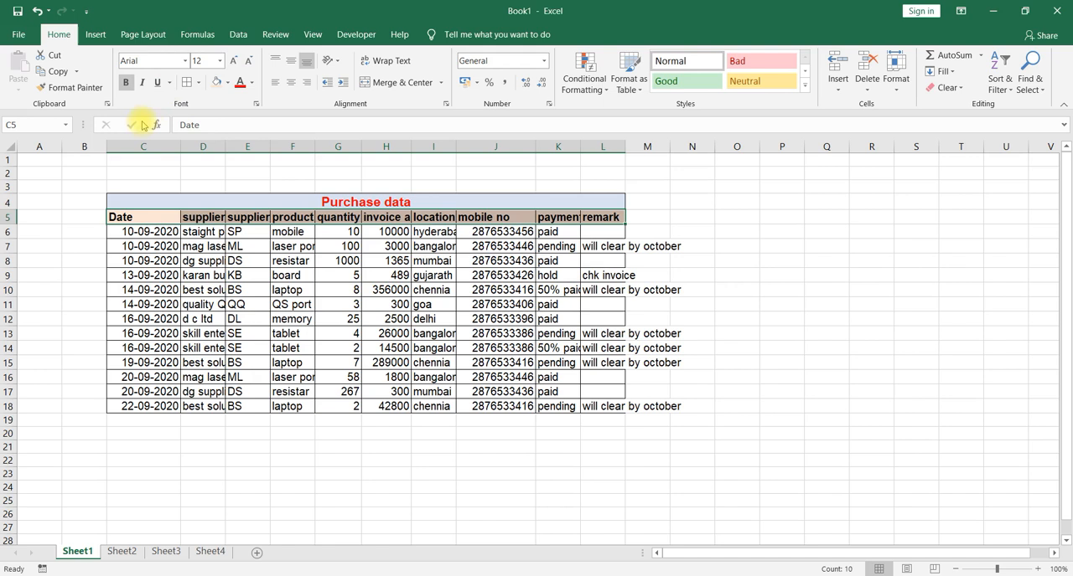
left_click(168, 87)
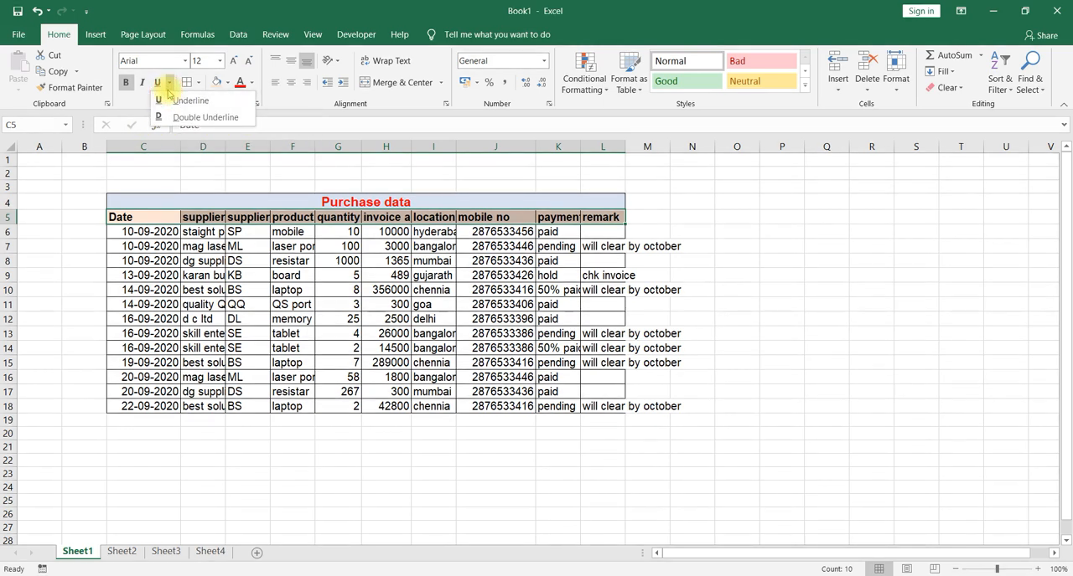
left_click(129, 100)
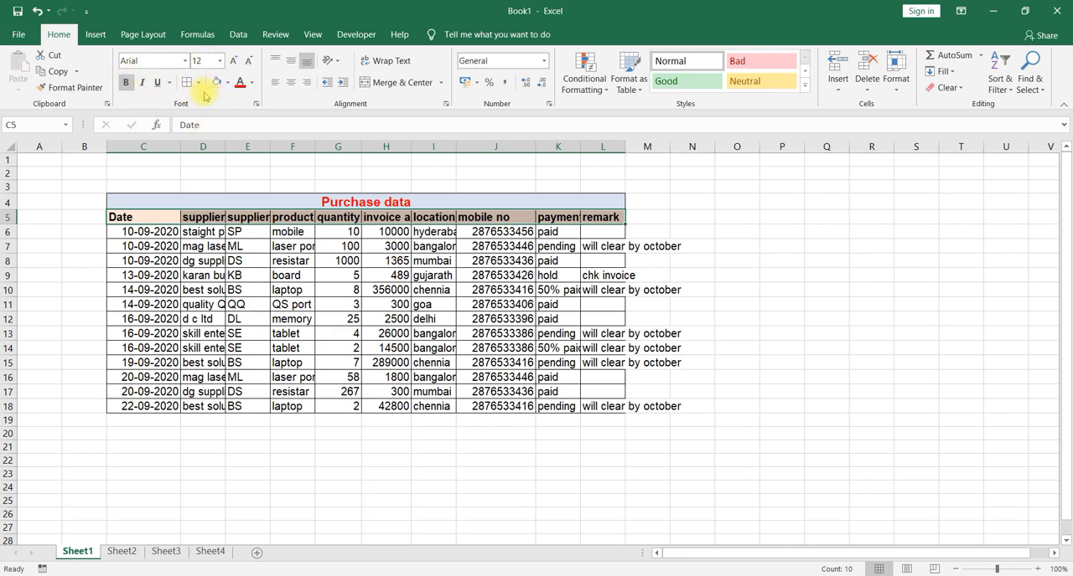
left_click(273, 316)
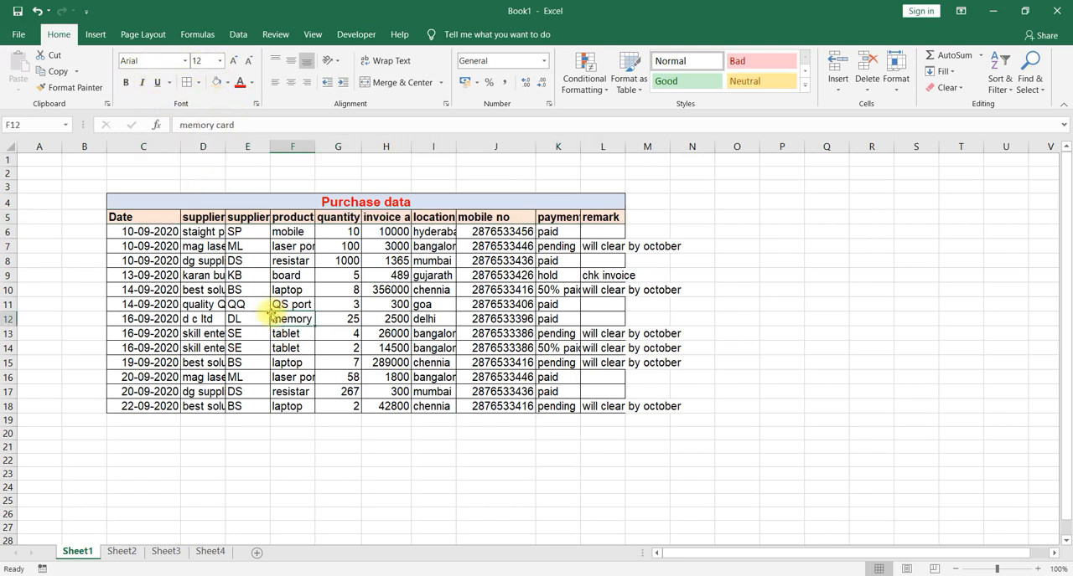